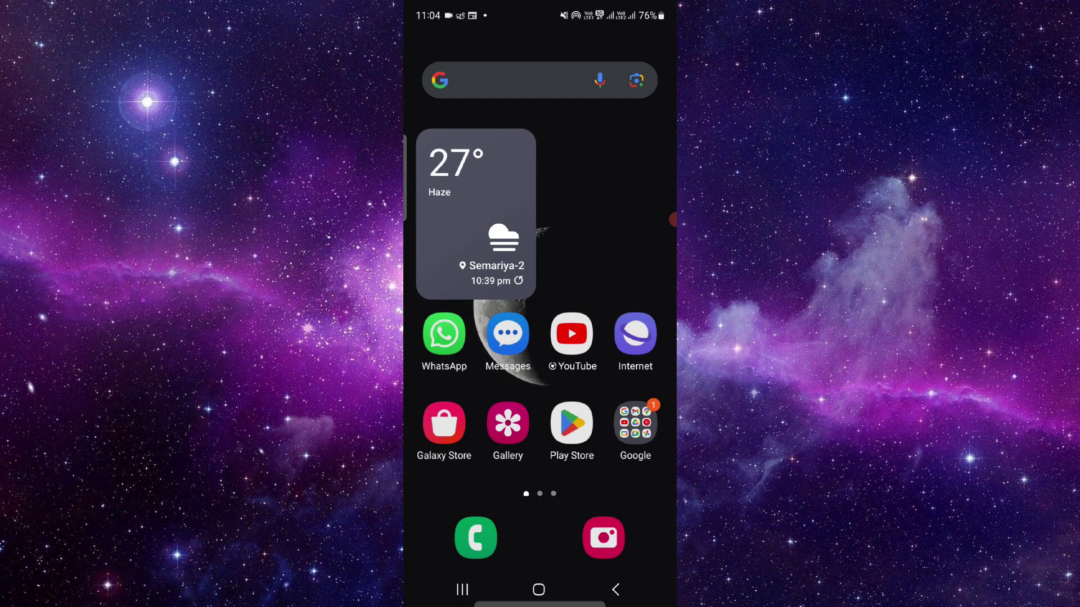
# Search the app drawer for "all" and jump to Ally Bank's page
pyautogui.moveTo(540, 472); pyautogui.dragTo(540, 212)
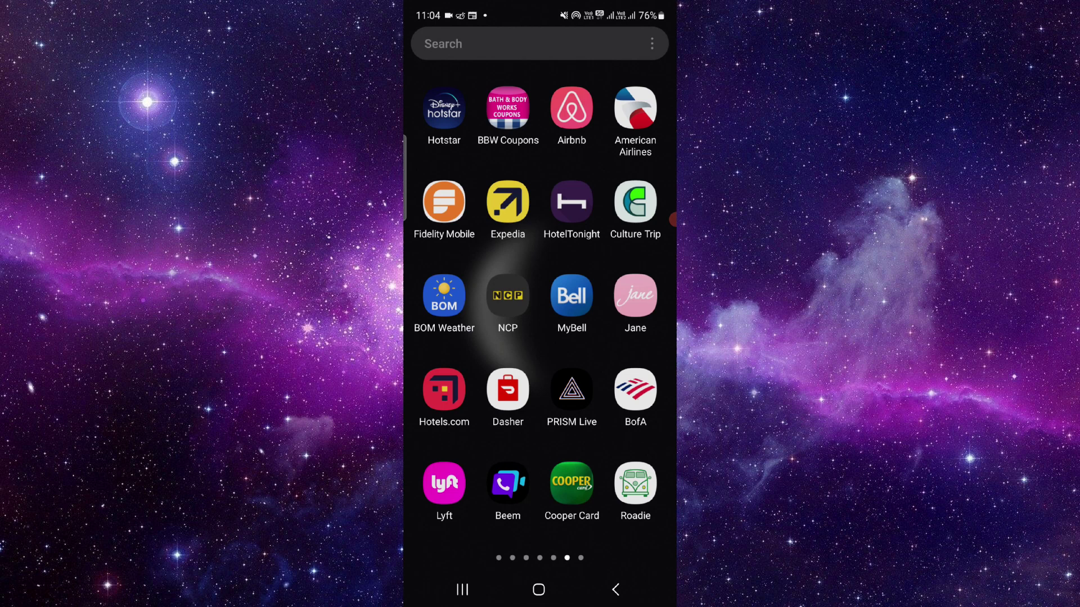
pyautogui.moveTo(506, 253); pyautogui.dragTo(506, 354)
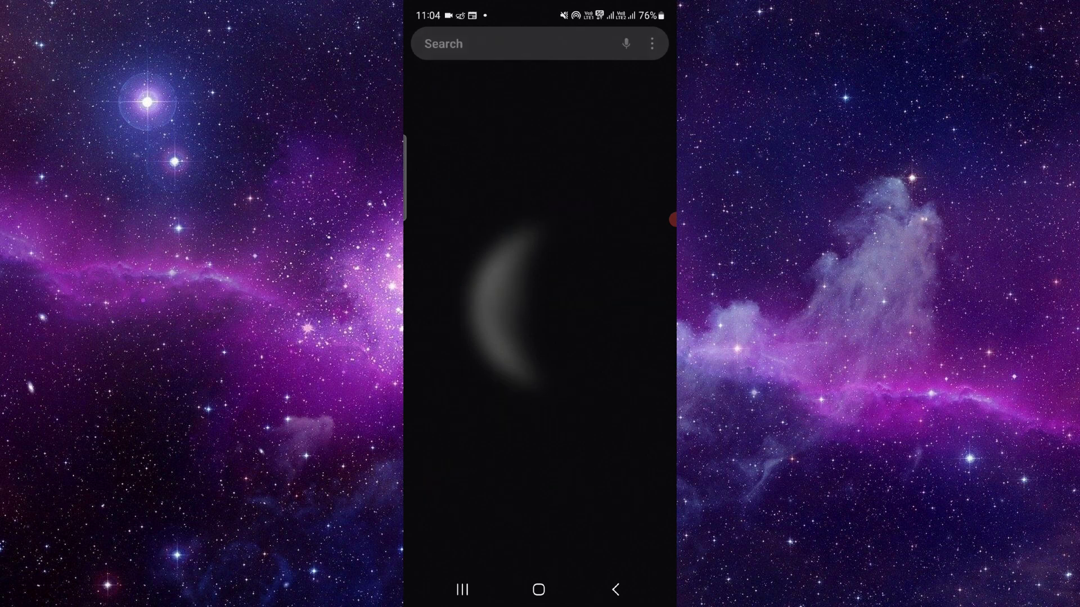
pyautogui.write('all')
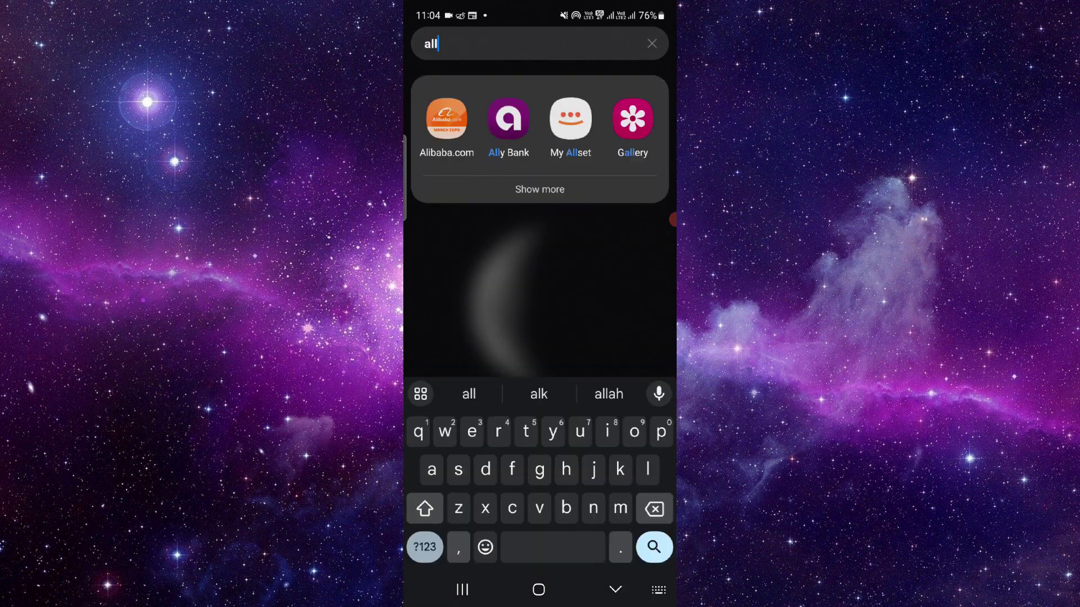
pyautogui.click(447, 119)
pyautogui.click(492, 138)
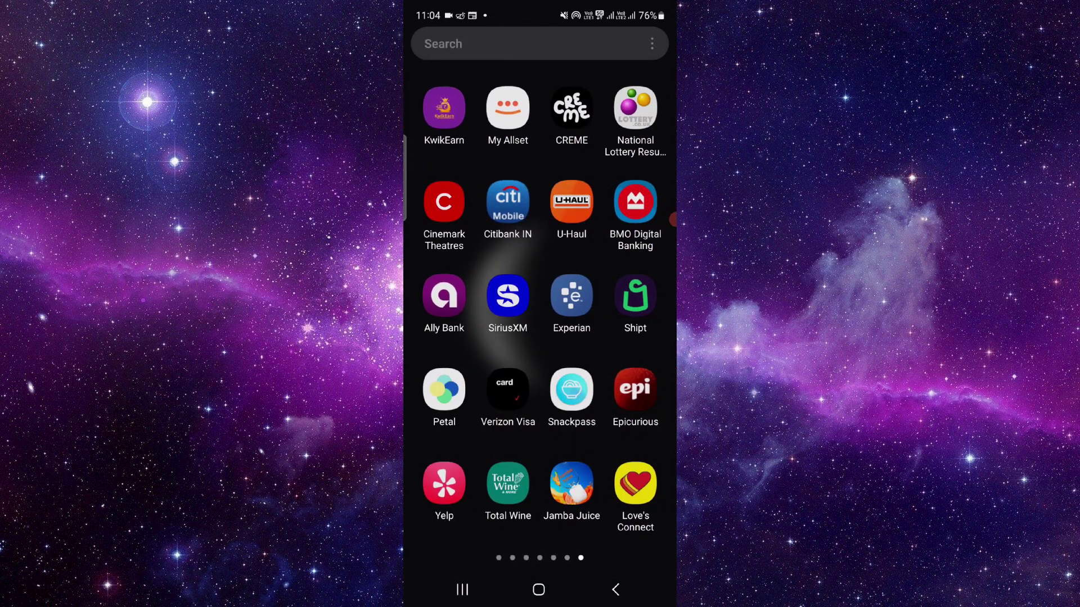
# Clear Ally Bank's 8.42 MB of storage data in App info, then reopen the app drawer
pyautogui.click(443, 297)
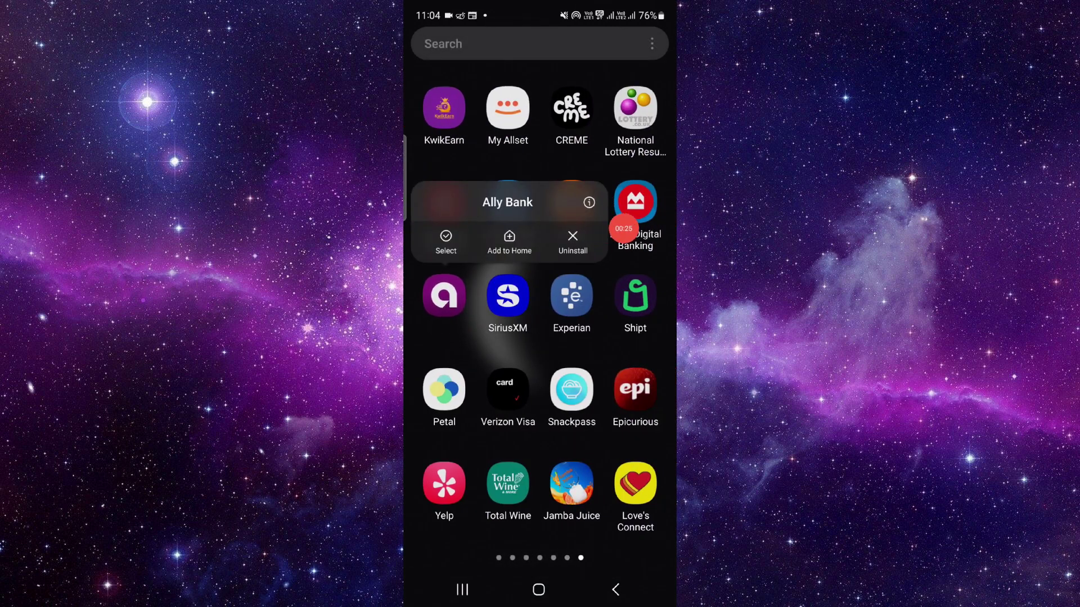
pyautogui.click(443, 298)
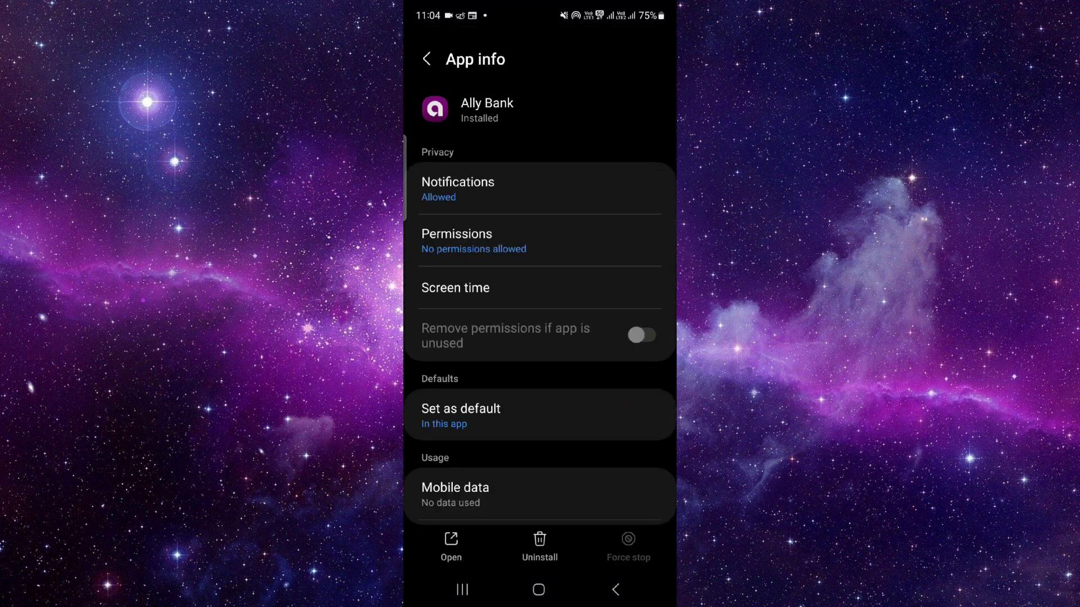
pyautogui.scroll(-5, 541, 338)
pyautogui.click(494, 359)
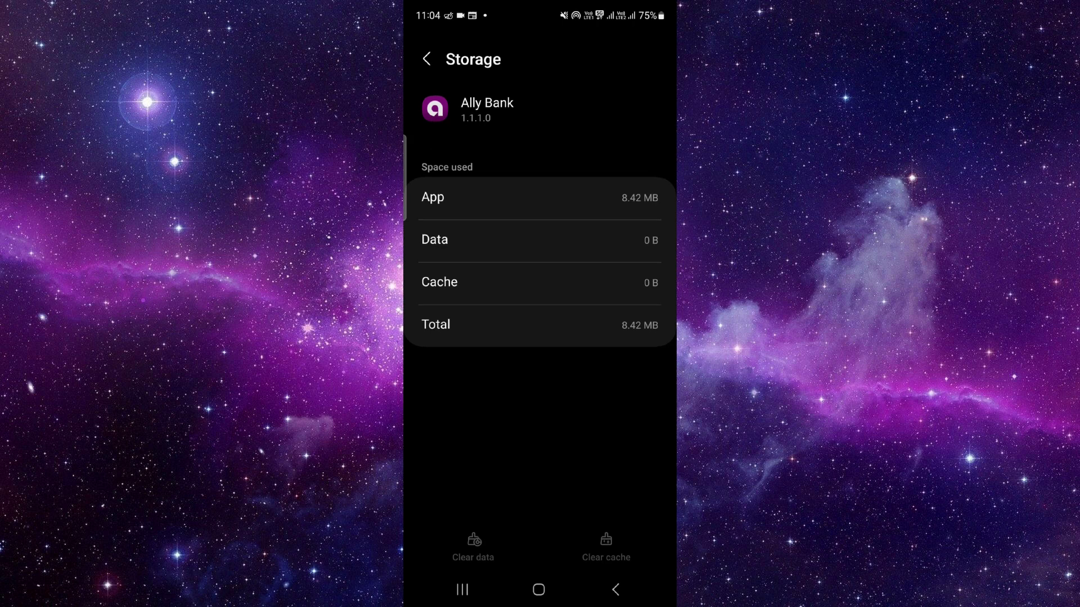
pyautogui.click(538, 589)
pyautogui.moveTo(540, 422); pyautogui.dragTo(540, 169)
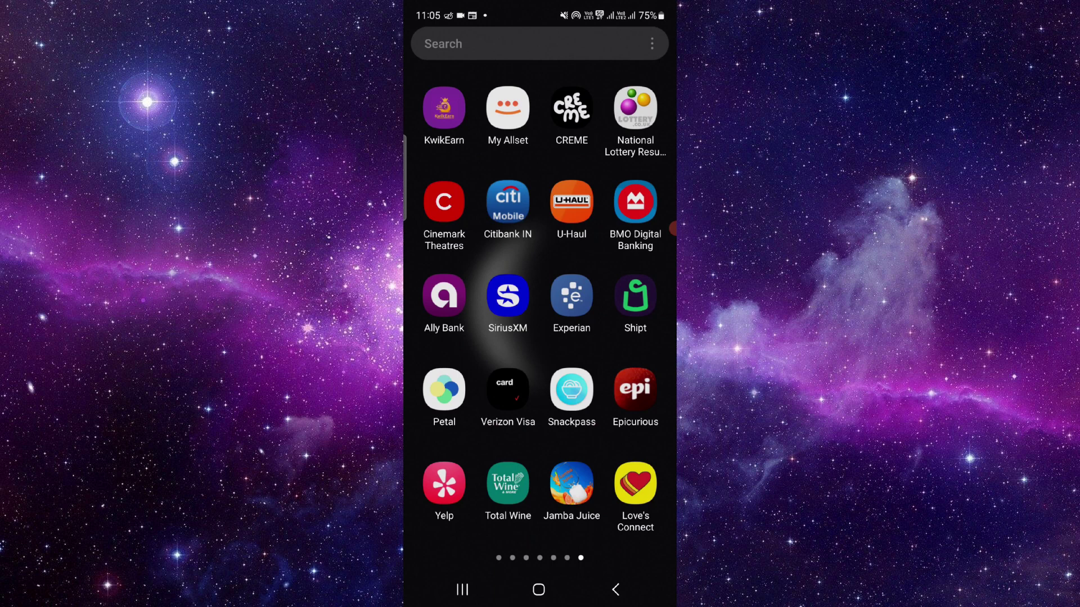
# Launch Ally Bank and accept the older-Android compatibility warning to reach sign-in
pyautogui.click(445, 296)
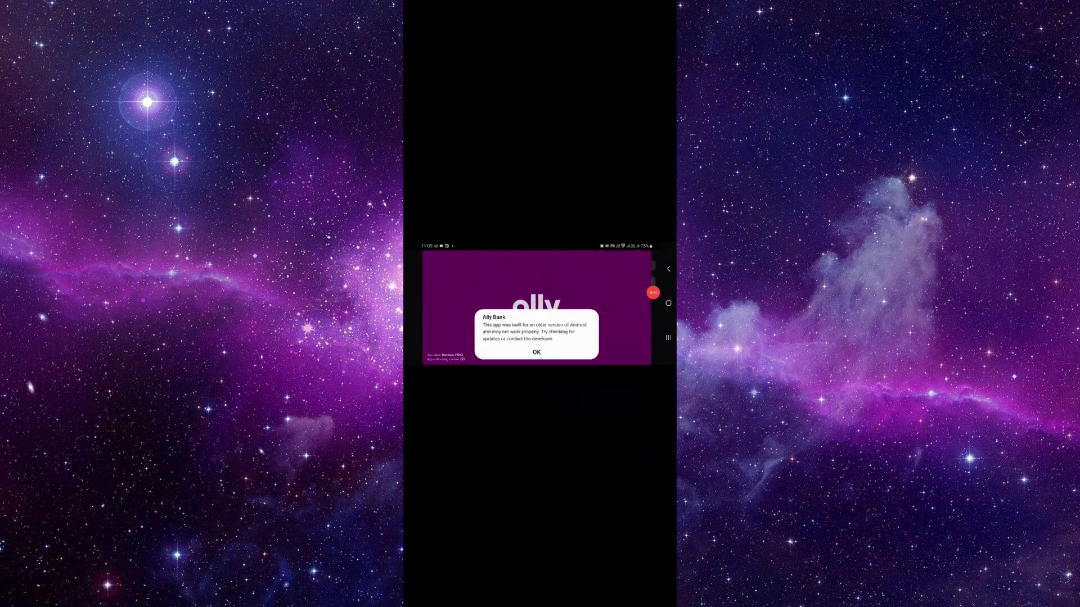
pyautogui.click(537, 352)
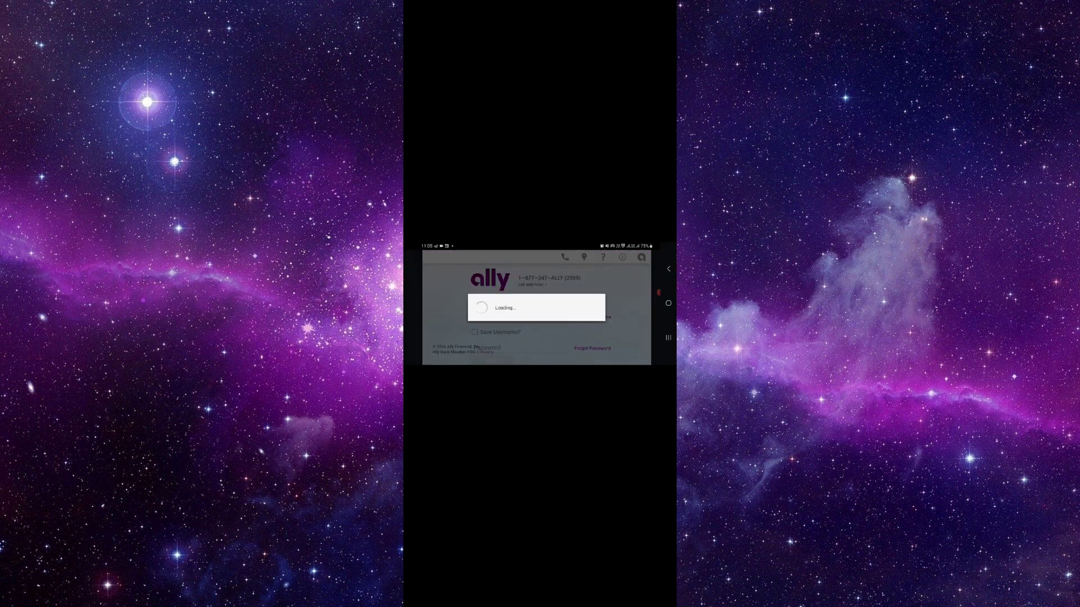
# Close Ally Bank from Recents and return to the home screen
pyautogui.click(668, 337)
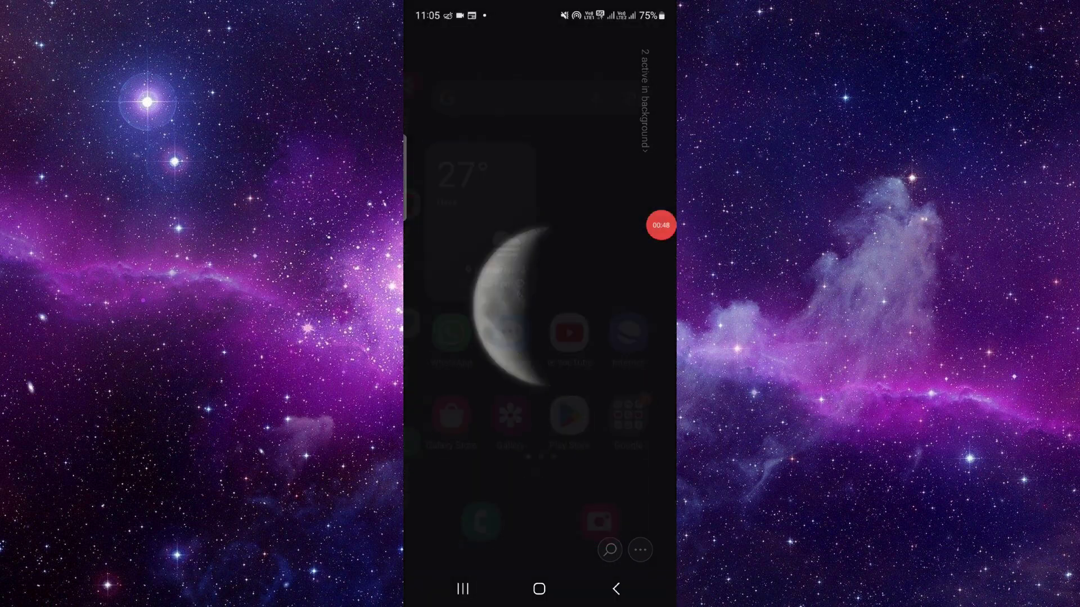